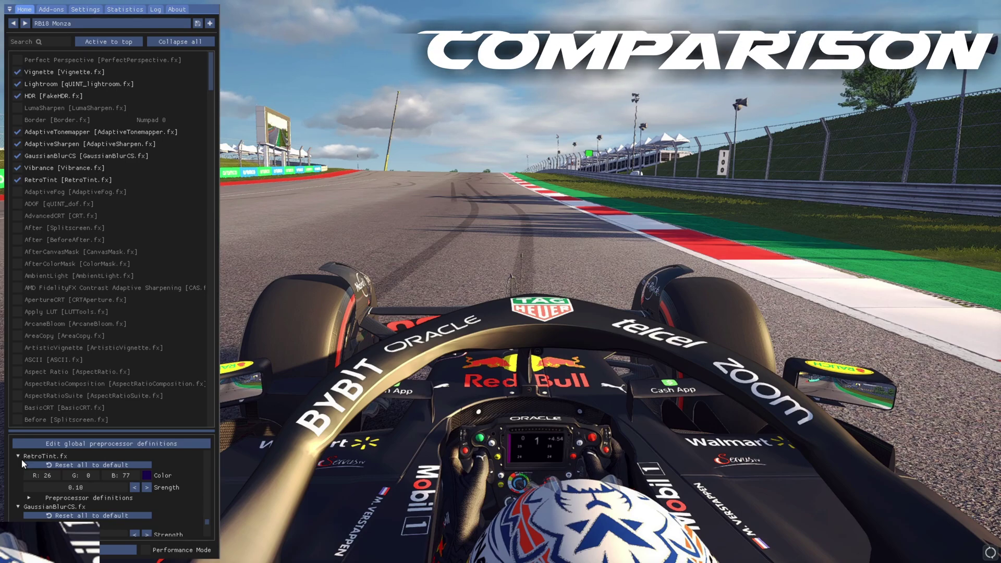
# Step: Turn off Vignette, then switch off all remaining effects with the Scroll Lock toggle-all hotkey
pyautogui.click(17, 73)
pyautogui.press('Scroll_Lock')
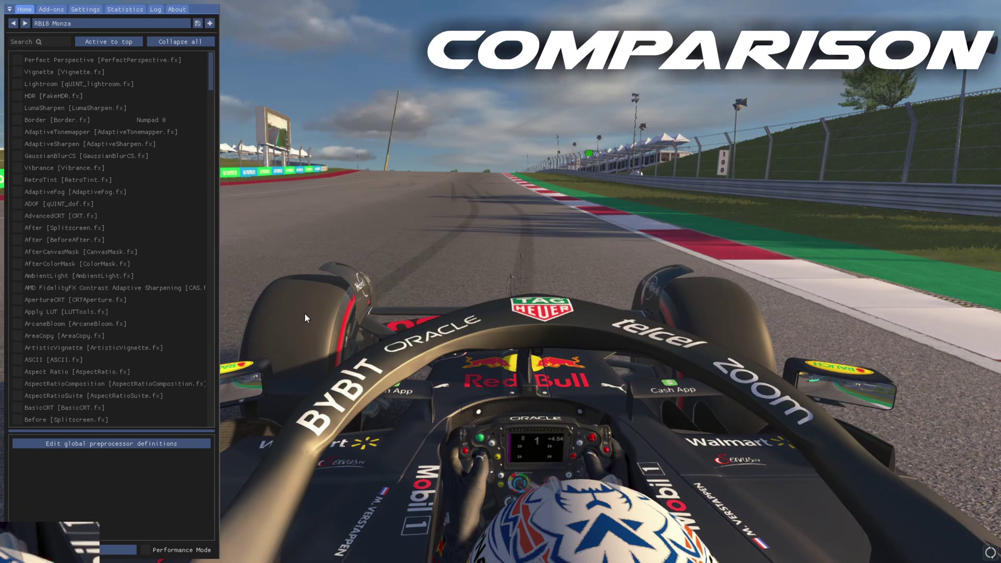
# Step: Flick Vignette on and off to compare, leaving it enabled
pyautogui.click(20, 70)
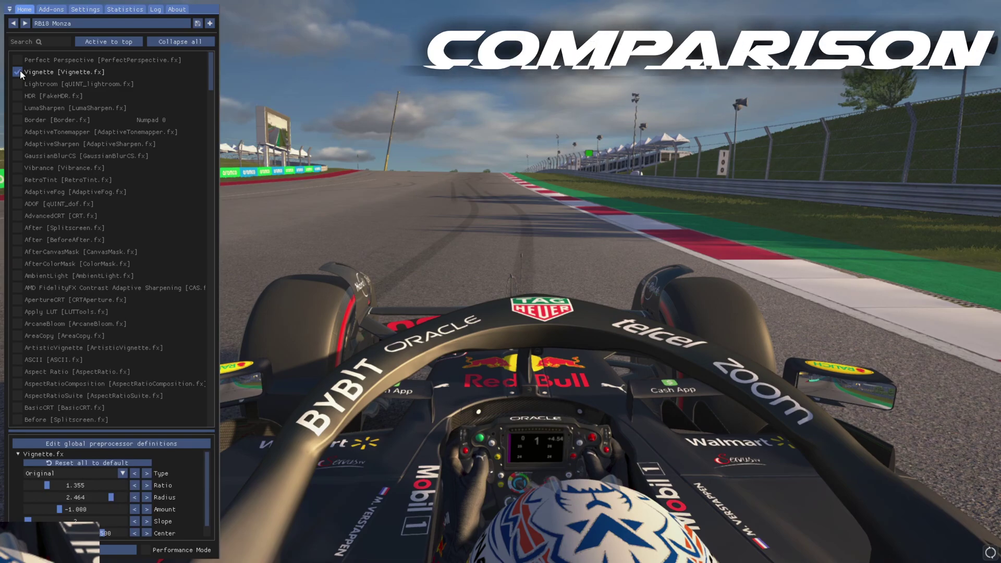
pyautogui.click(19, 72)
pyautogui.click(19, 72)
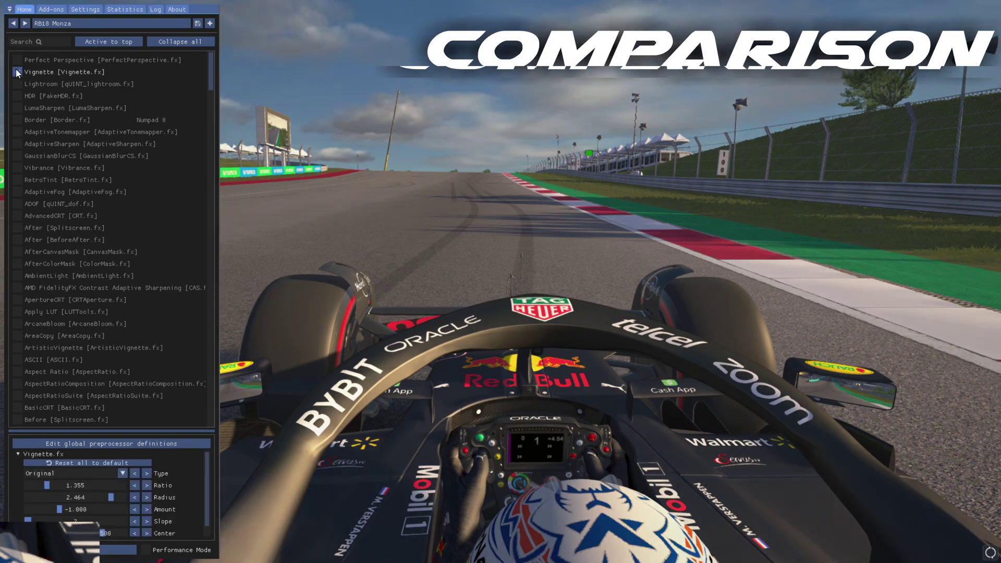
pyautogui.click(19, 72)
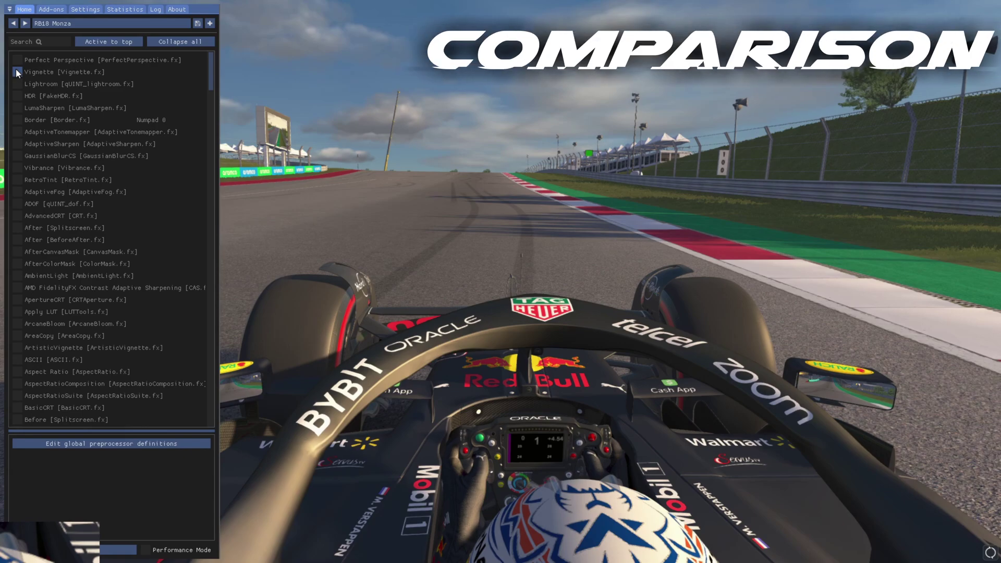
pyautogui.click(18, 72)
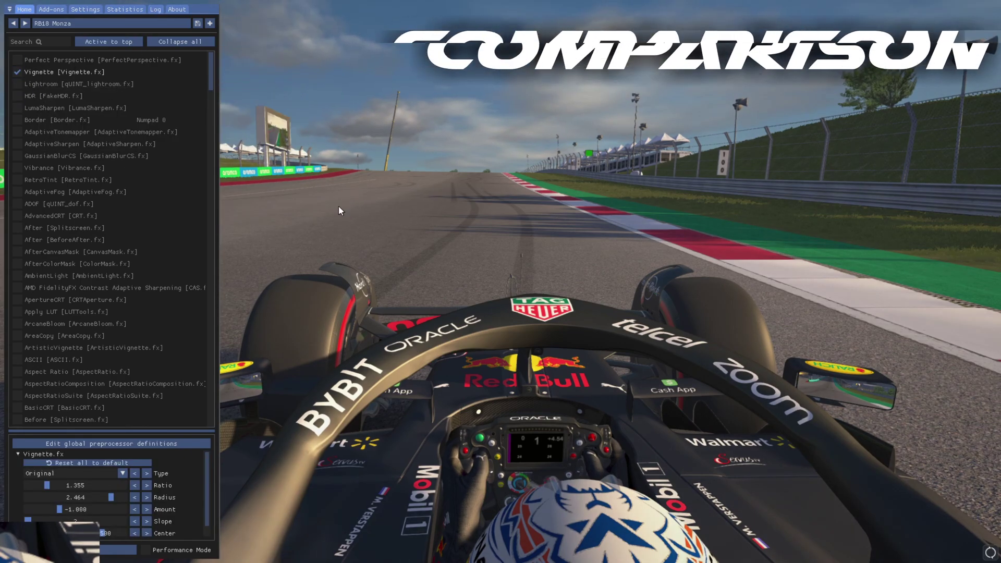
# Step: Enable the Lightroom, FakeHDR and AdaptiveTonemapper effects
pyautogui.click(17, 84)
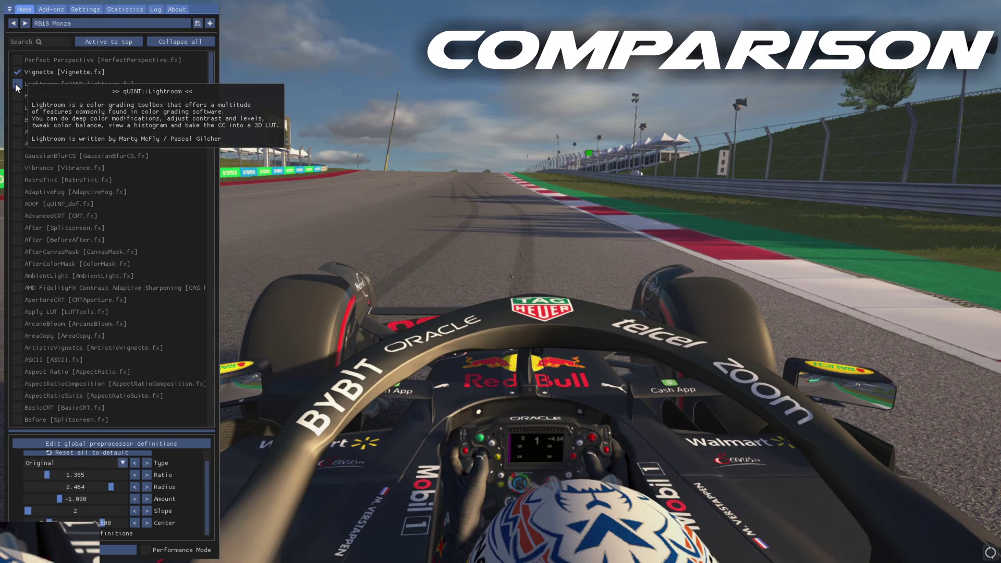
pyautogui.click(18, 84)
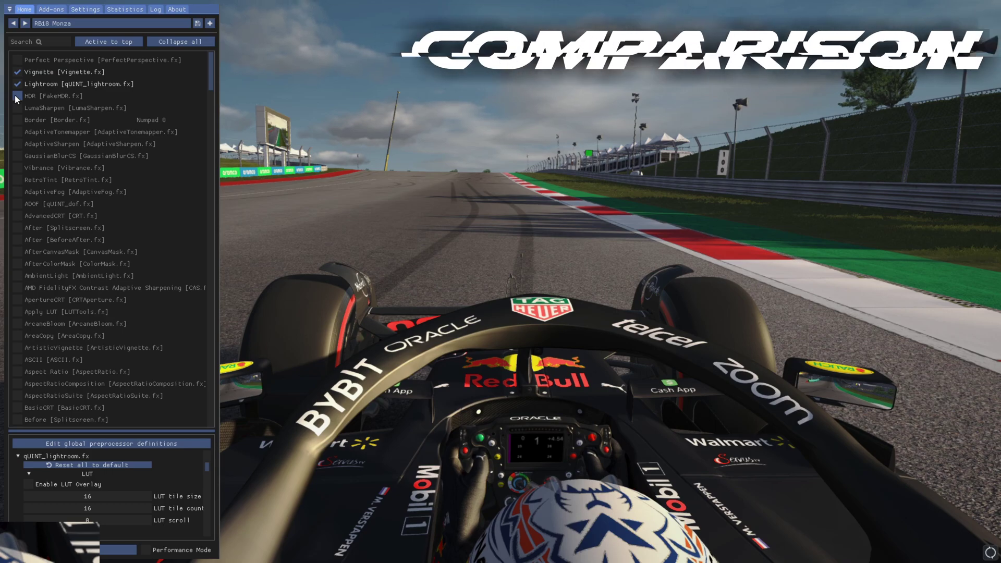
pyautogui.click(16, 97)
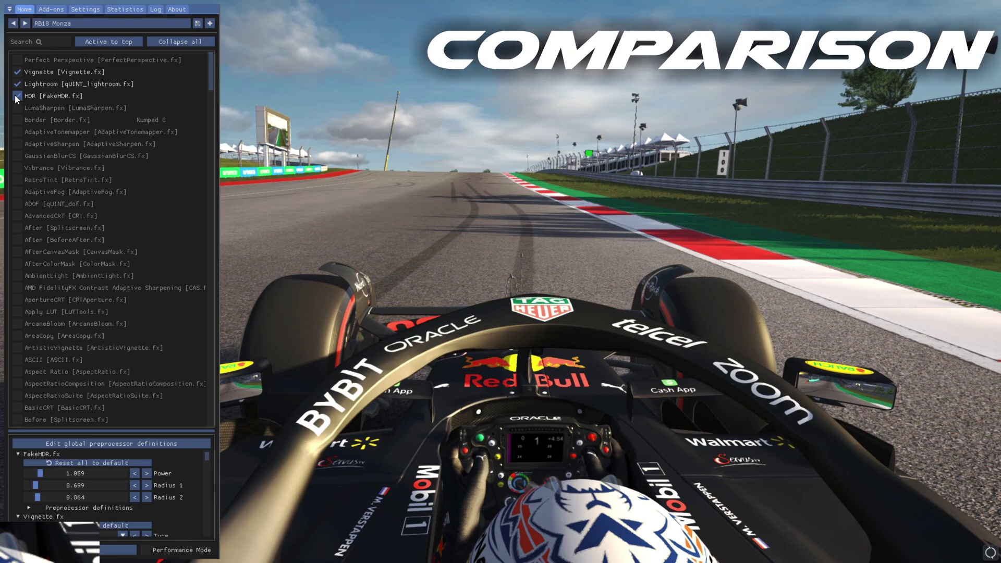
pyautogui.click(18, 131)
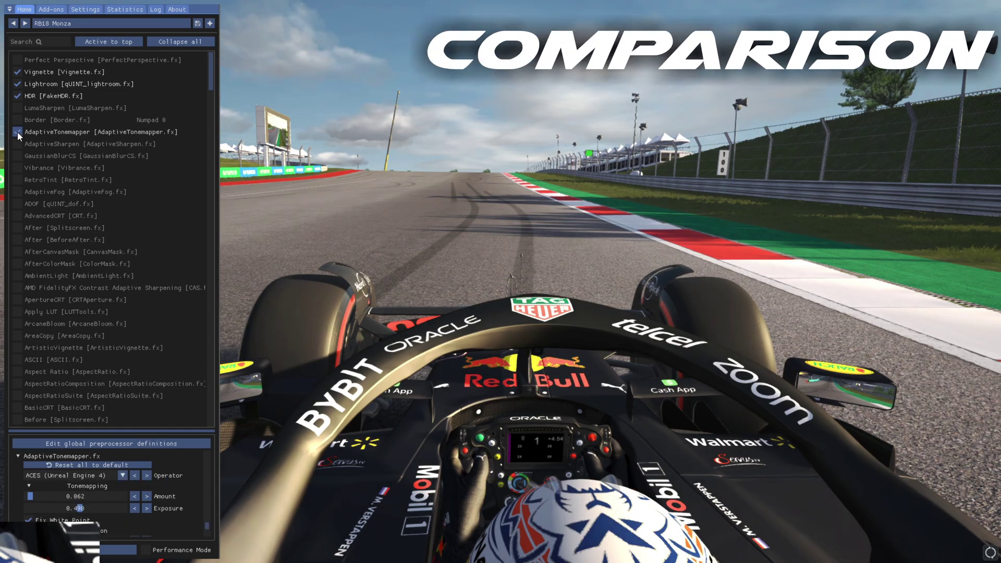
# Step: Compare AdaptiveTonemapper on and off, then enable and compare AdaptiveSharpen and GaussianBlurCS
pyautogui.click(17, 132)
pyautogui.click(17, 131)
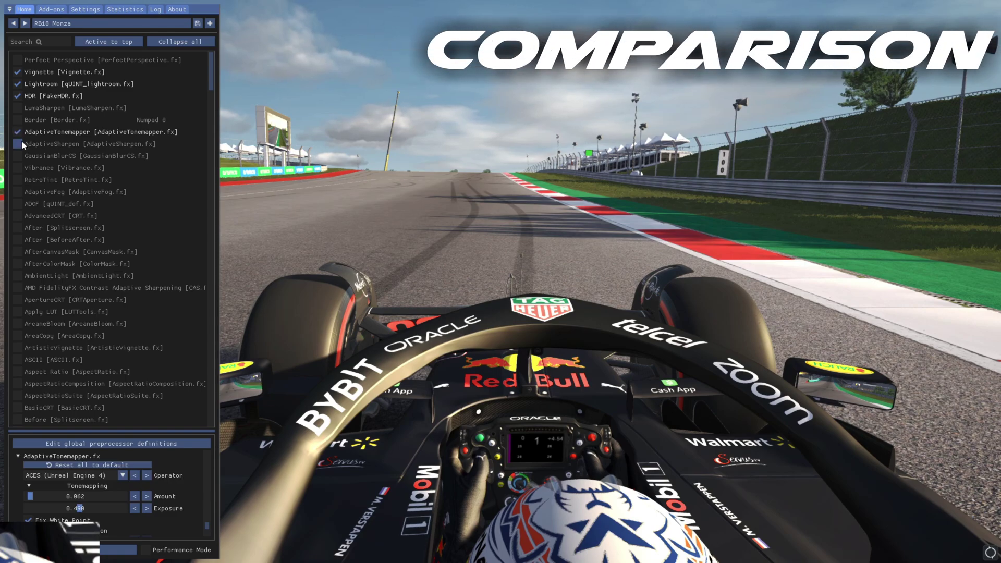
pyautogui.click(17, 144)
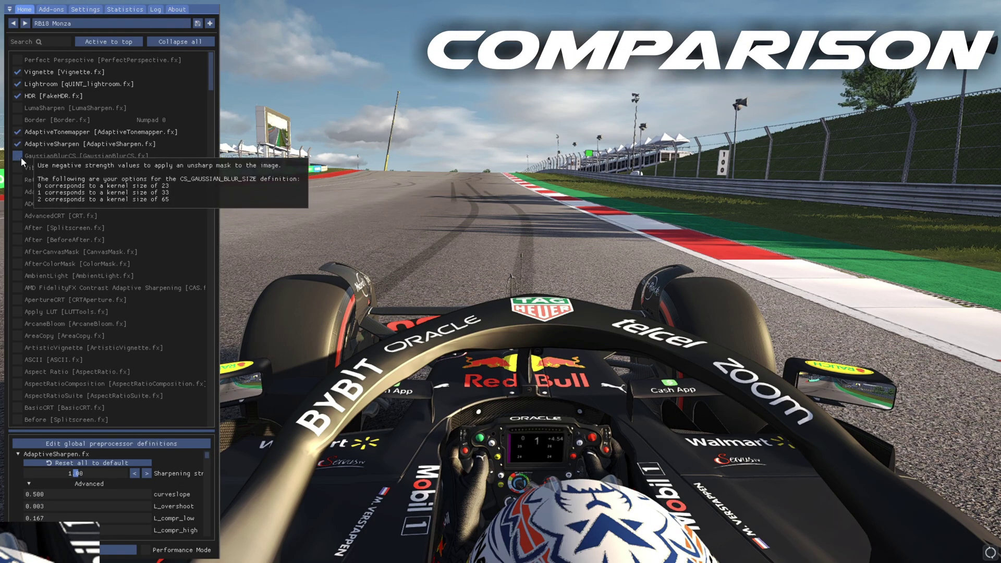
pyautogui.click(20, 157)
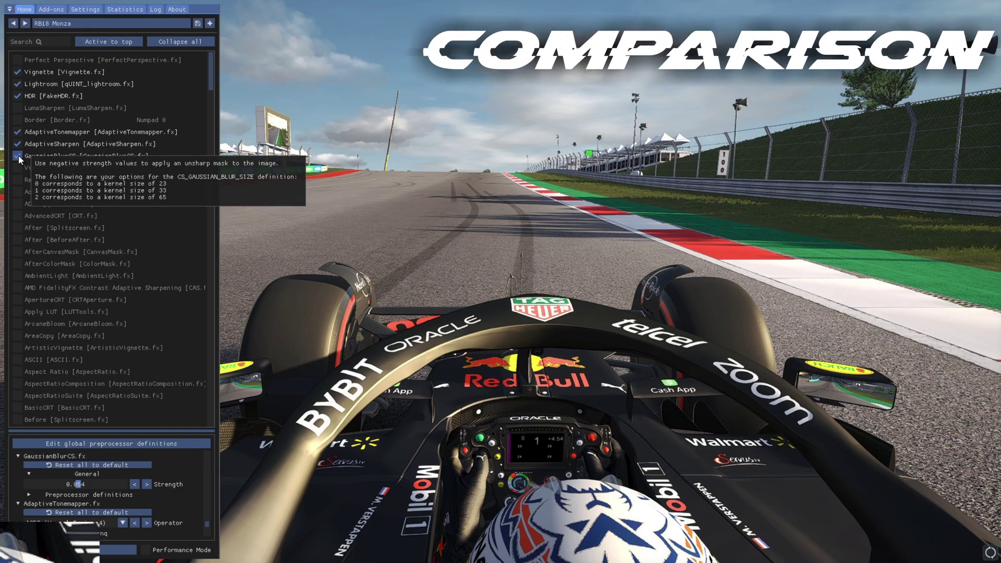
pyautogui.click(18, 144)
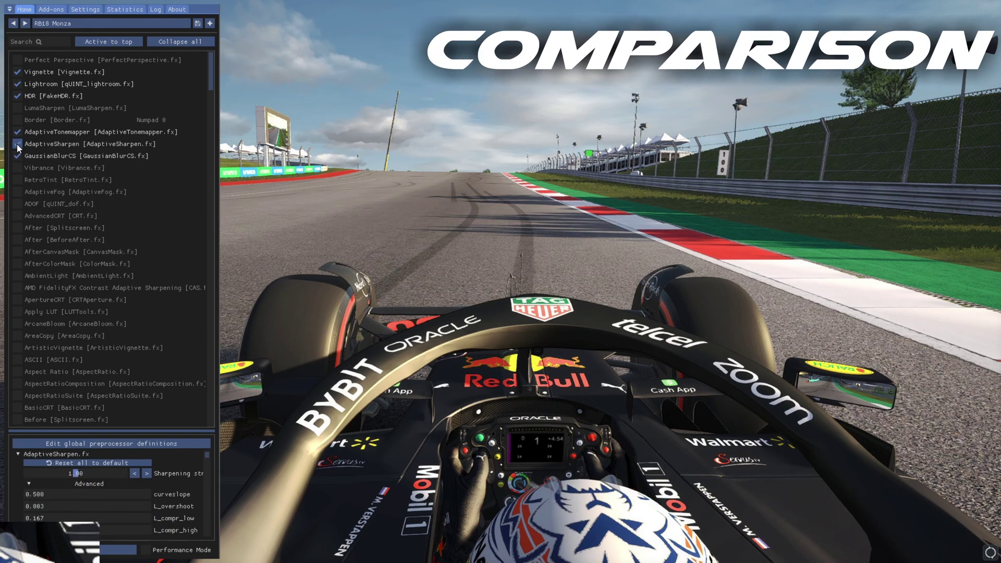
pyautogui.click(19, 157)
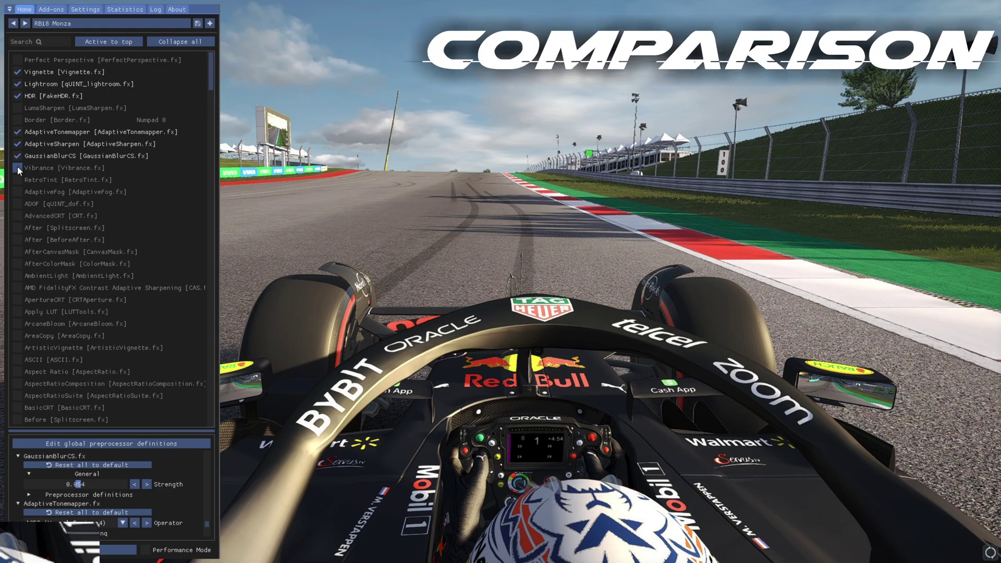
# Step: Enable Vibrance, compare it off and on, and keep it enabled
pyautogui.click(19, 168)
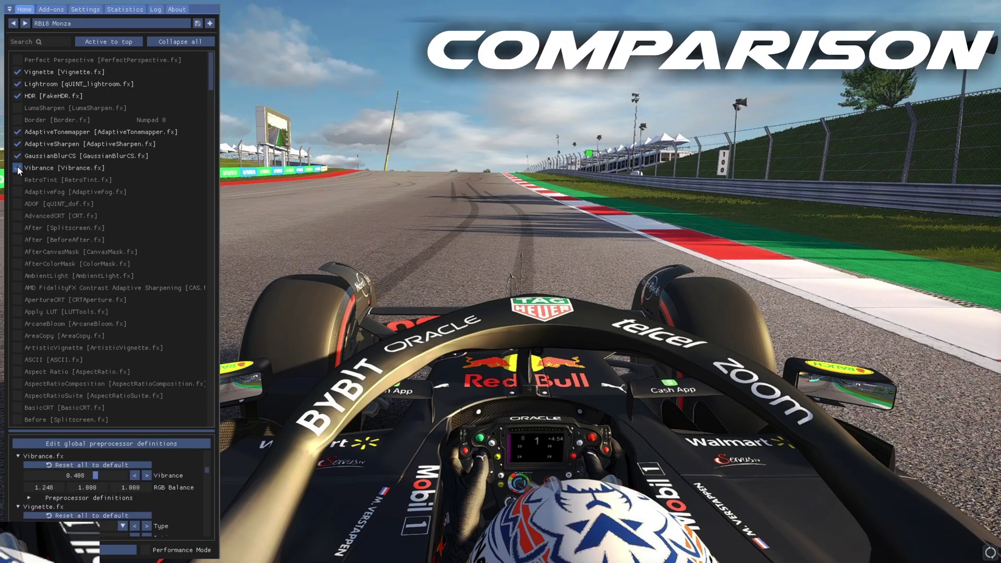
pyautogui.click(18, 168)
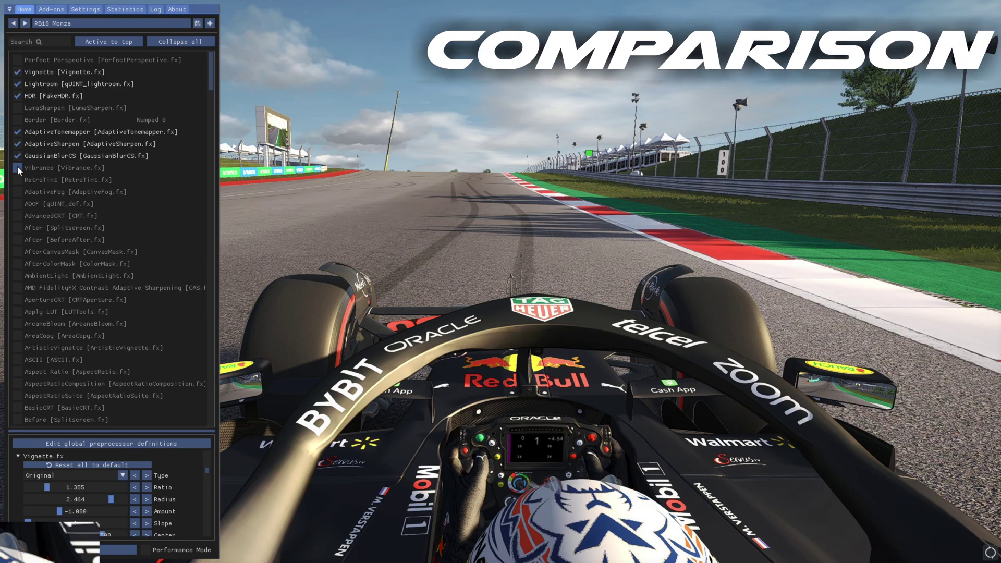
pyautogui.click(18, 168)
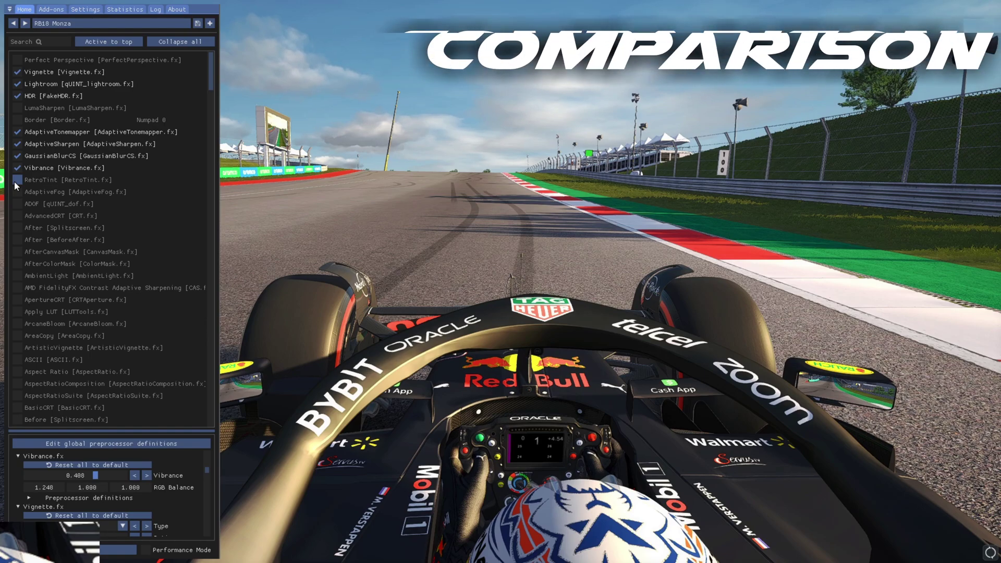
# Step: Compare RetroTint off and on, keep it enabled, enable Perfect Perspective and hide the overlay
pyautogui.click(17, 180)
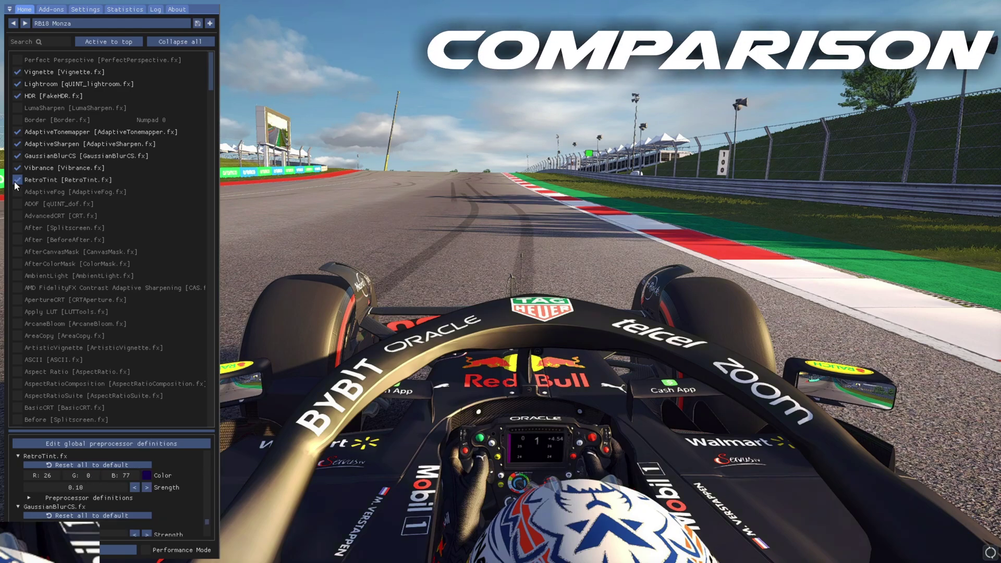
pyautogui.click(17, 180)
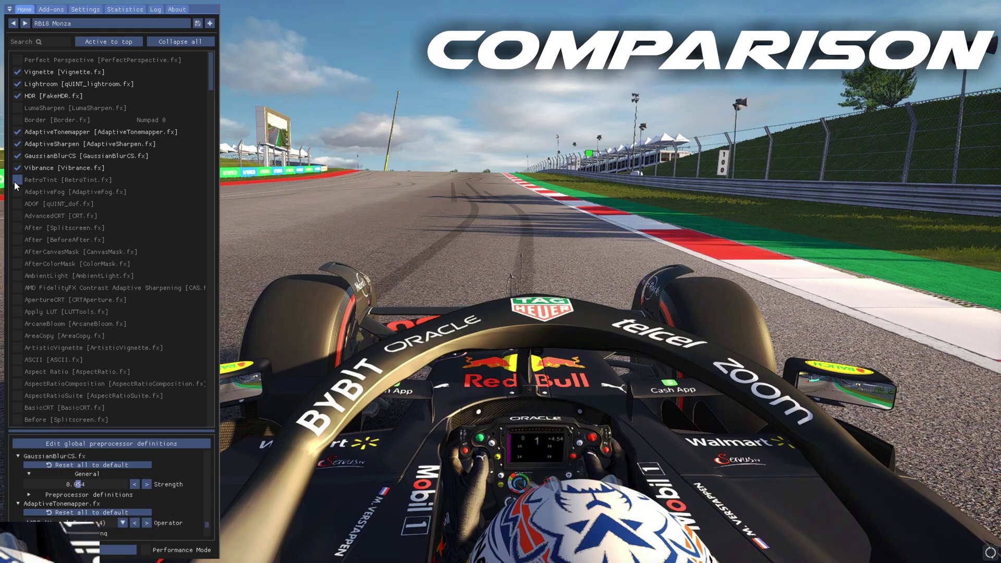
pyautogui.click(17, 180)
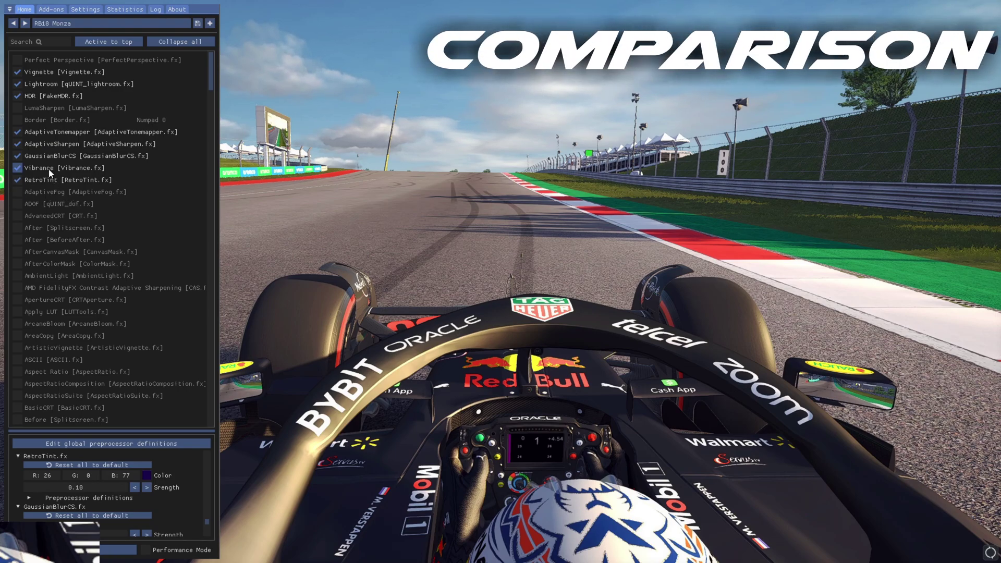
pyautogui.click(18, 60)
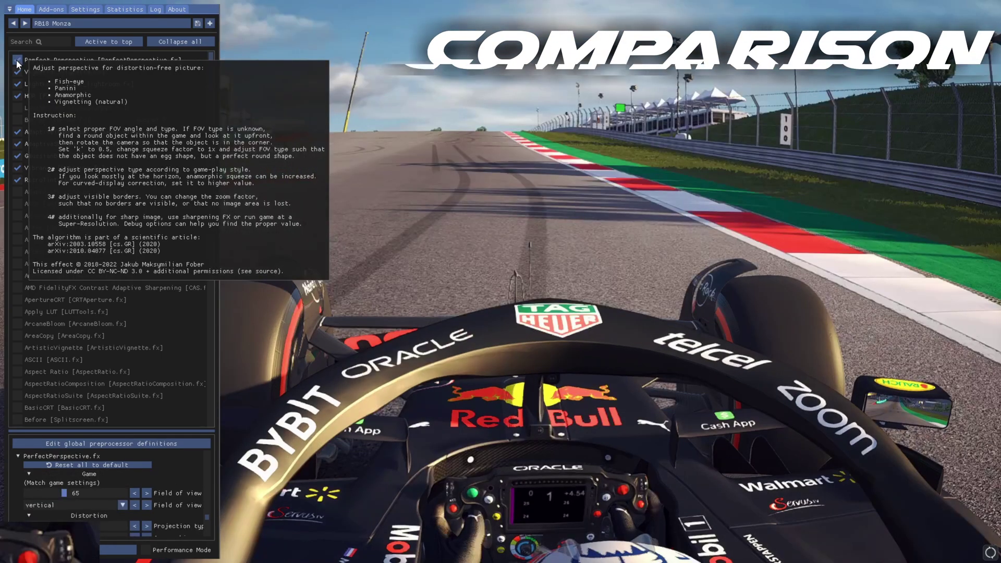
pyautogui.press('Home')
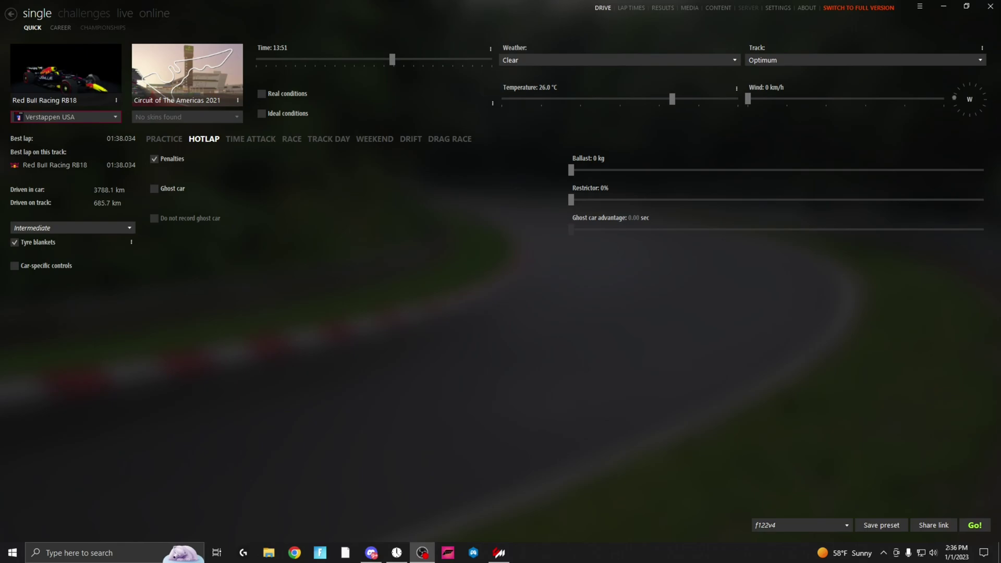
# Step: Leave Content Manager by opening a File Explorer window with Win+E
pyautogui.press('super+e')
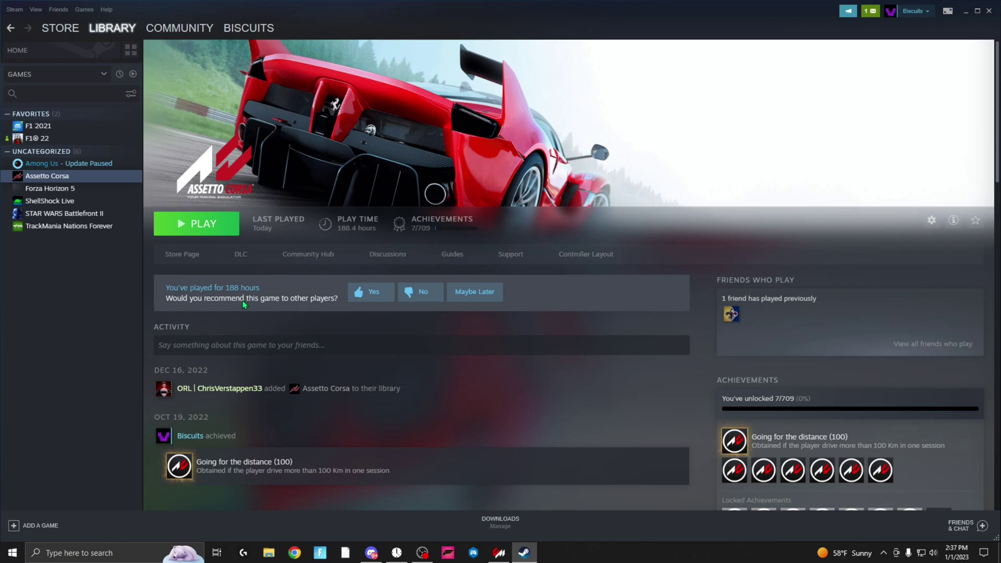
# Step: Open Assetto Corsa's install folder through Manage > Browse local files in the Steam library
pyautogui.rightClick(111, 179)
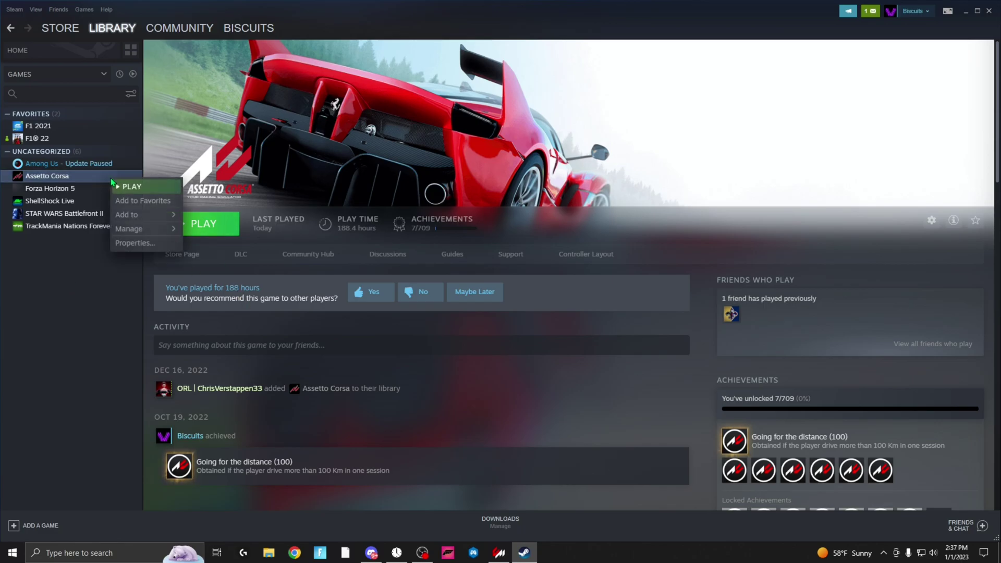
pyautogui.moveTo(140, 230)
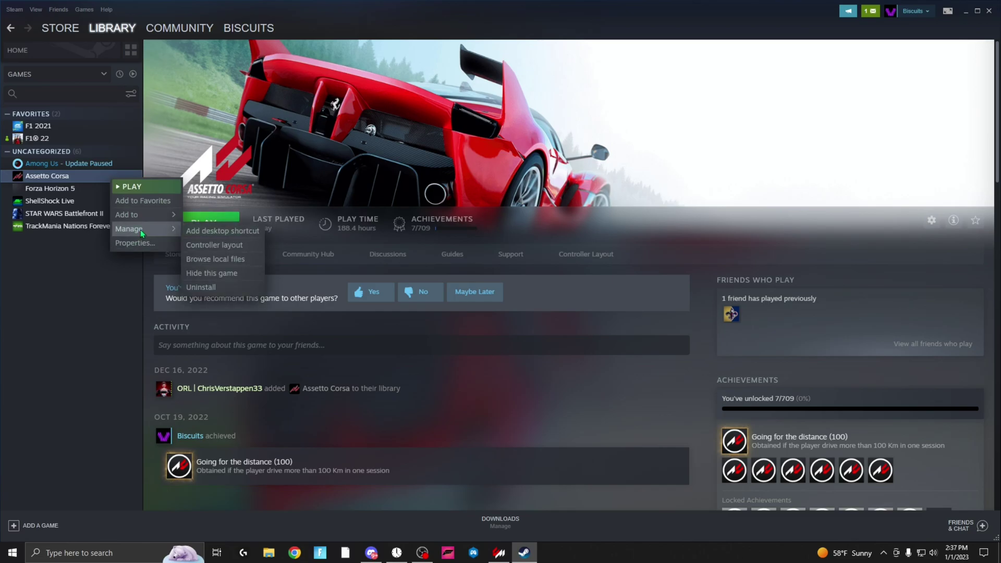
pyautogui.click(223, 259)
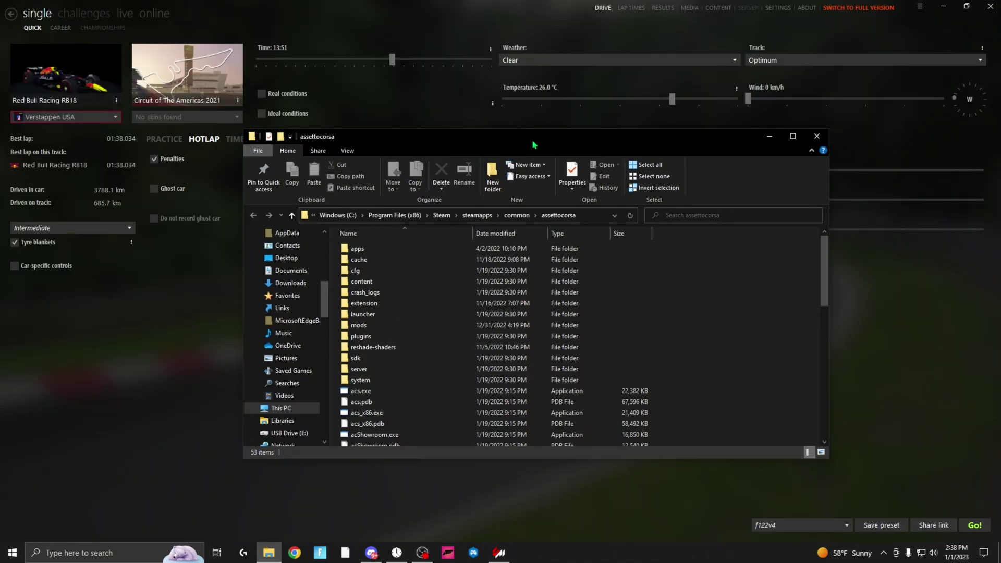
# Step: Scroll to Biscuits Reshade.ini at the bottom of the assettocorsa folder, then close the window
pyautogui.scroll(-10, 703, 324)
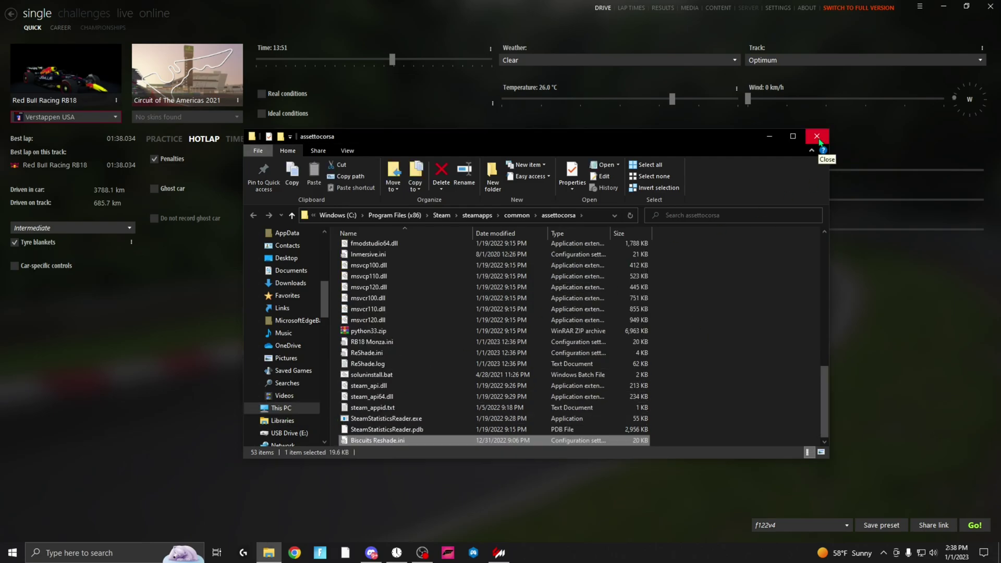
pyautogui.click(817, 136)
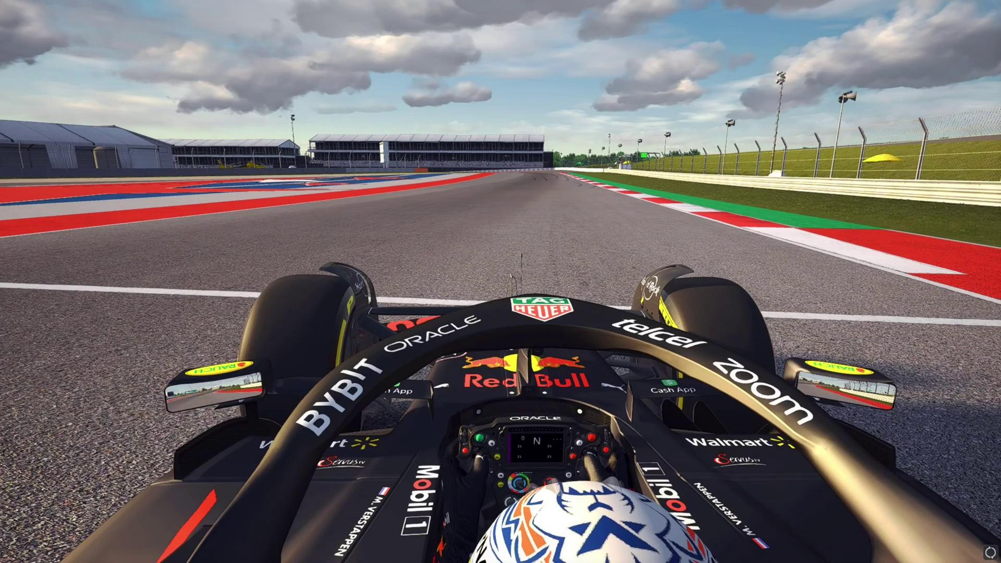
# Step: Load Biscuits Reshade.ini from the ReShade preset file browser in place of RB18 Monza
pyautogui.press('Home')
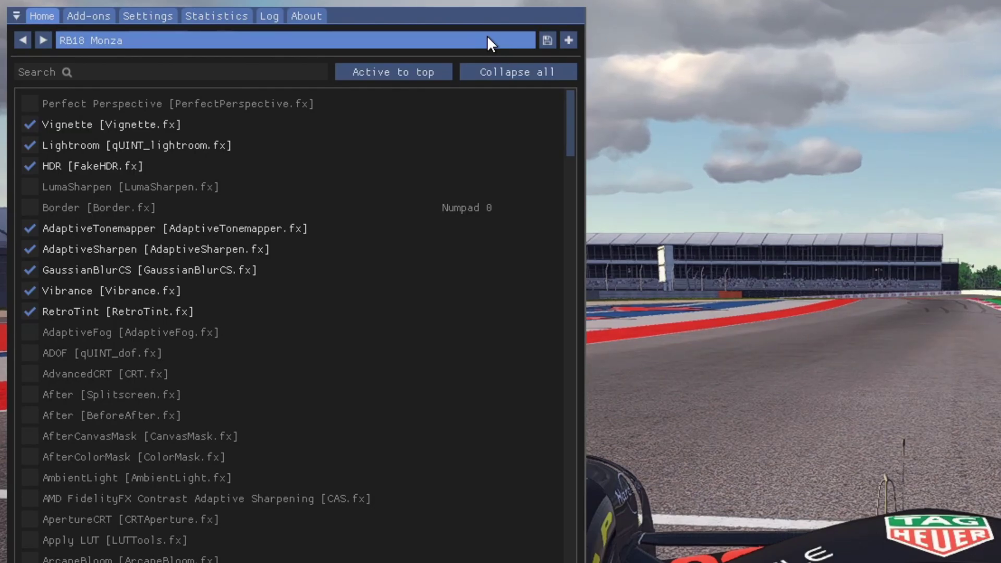
pyautogui.click(488, 38)
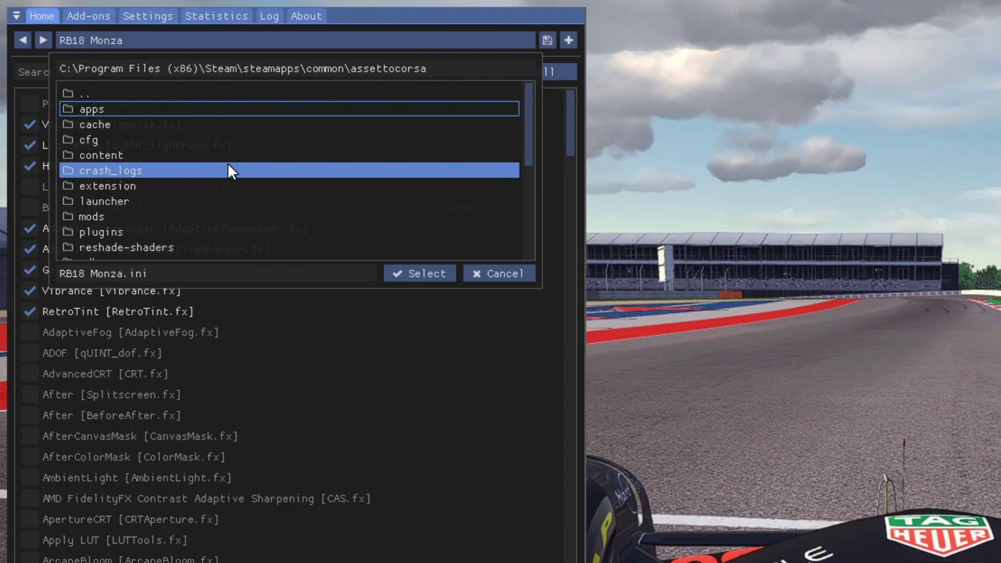
pyautogui.scroll(-3, 228, 163)
pyautogui.click(172, 109)
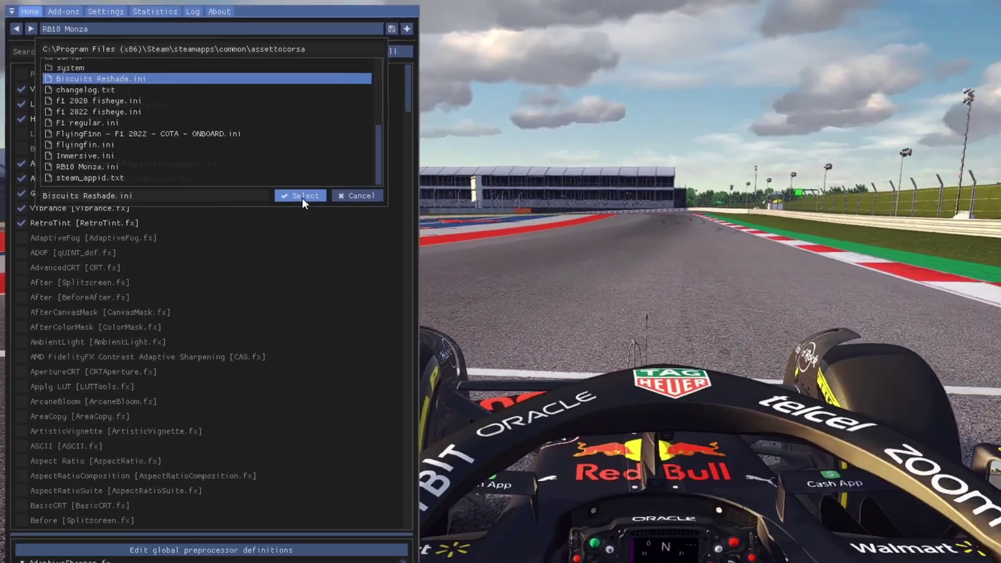
pyautogui.click(423, 274)
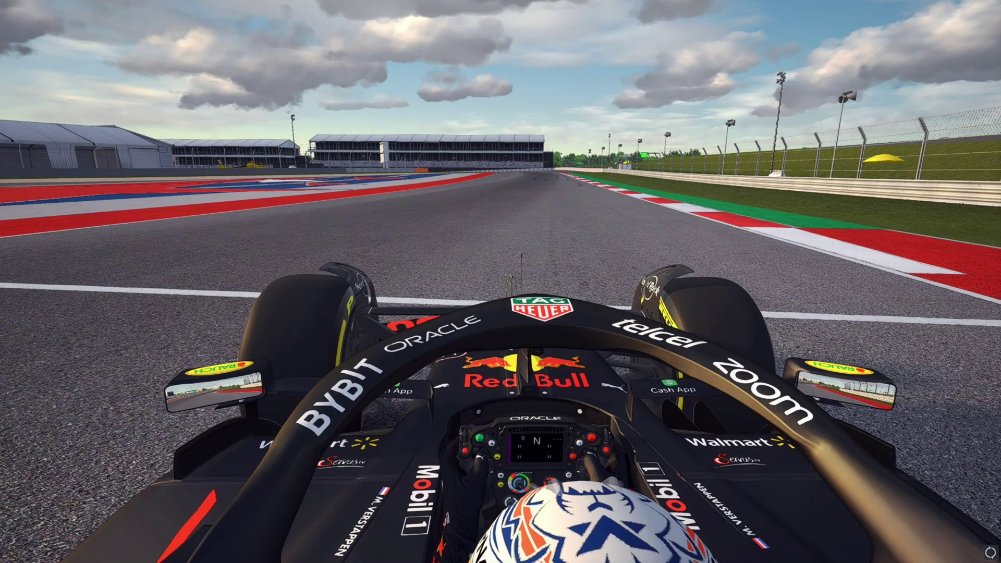
# Step: Turn on Perfect Perspective in the Biscuits Reshade preset and hide the overlay again
pyautogui.press('Home')
pyautogui.moveTo(14, 63)
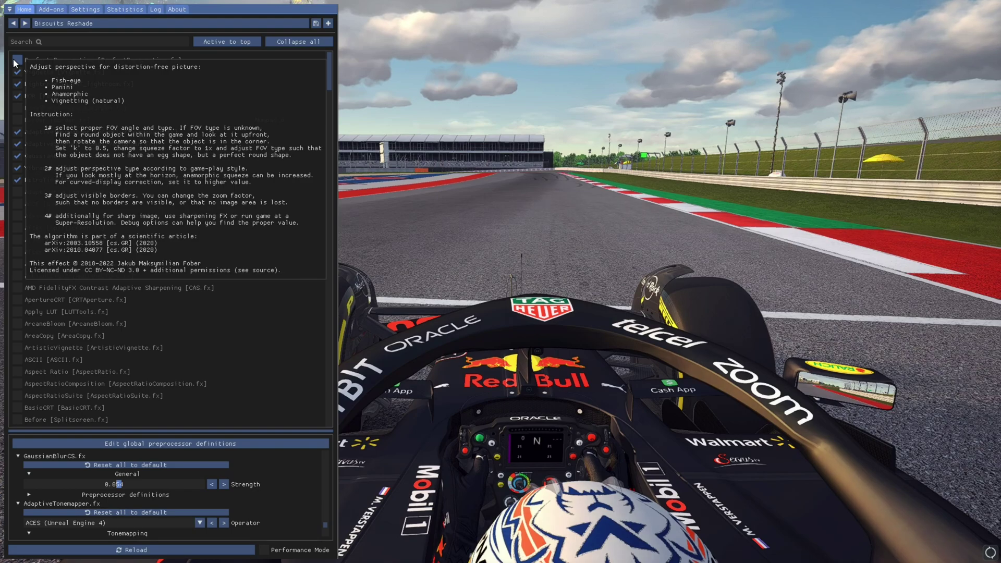
pyautogui.click(17, 60)
pyautogui.press('Home')
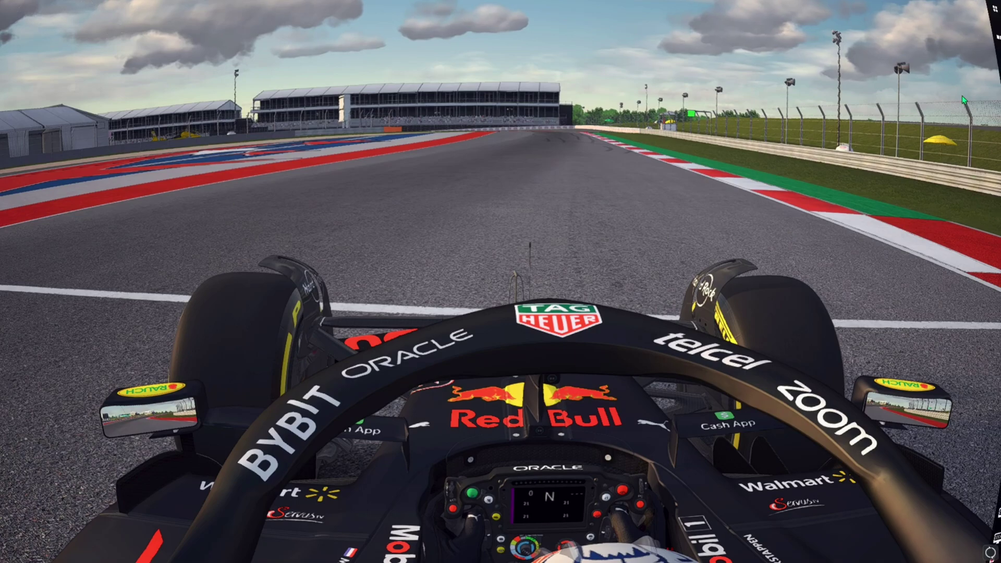
# Step: Show the Tyres app and drag its window to the lower centre over the car's nose
pyautogui.click(985, 48)
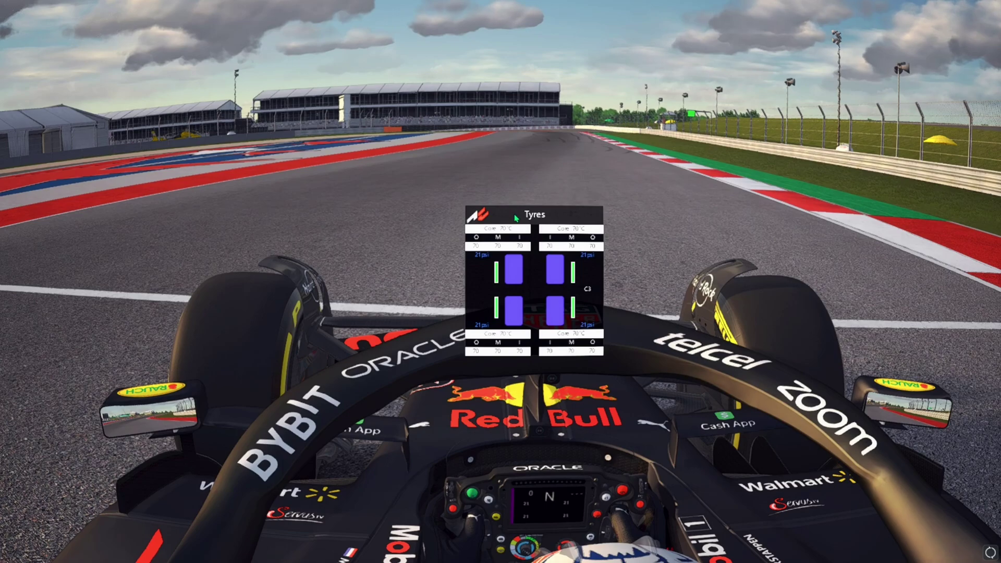
pyautogui.moveTo(515, 218); pyautogui.dragTo(654, 264)
pyautogui.moveTo(720, 311); pyautogui.dragTo(485, 246)
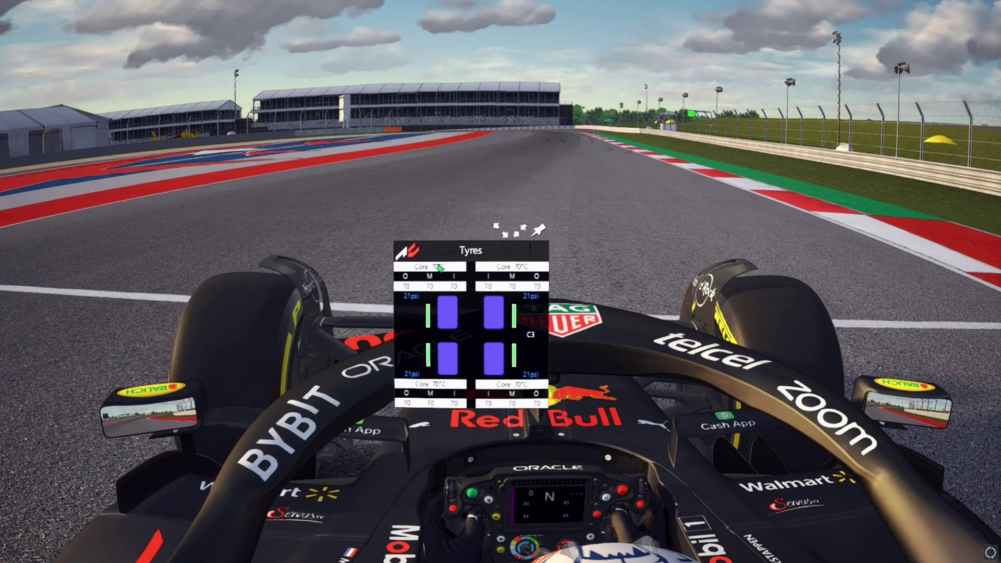